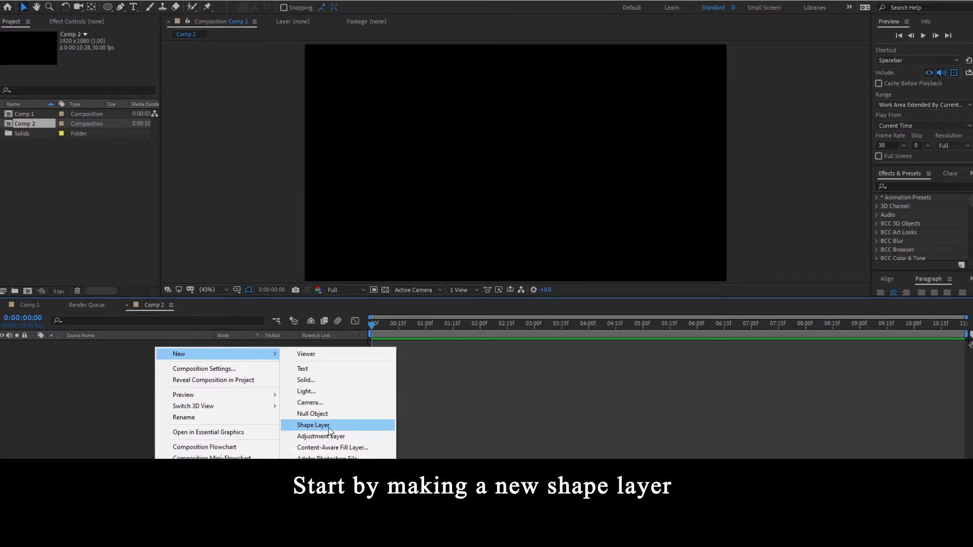
Create a new shape layer and draw a perfect circle with the Ellipse tool, centred in the composition and nearly filling its height.
left_click(326, 428)
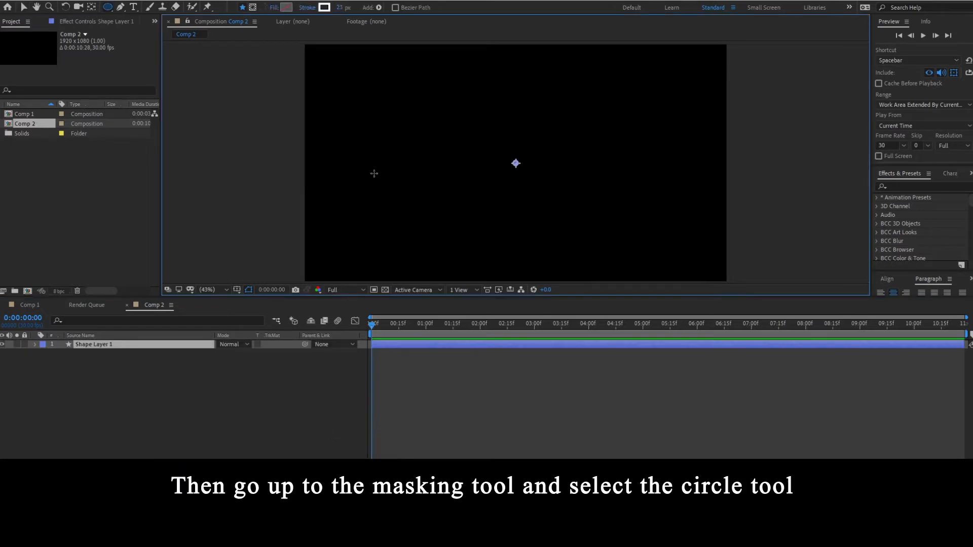
left_click(106, 9)
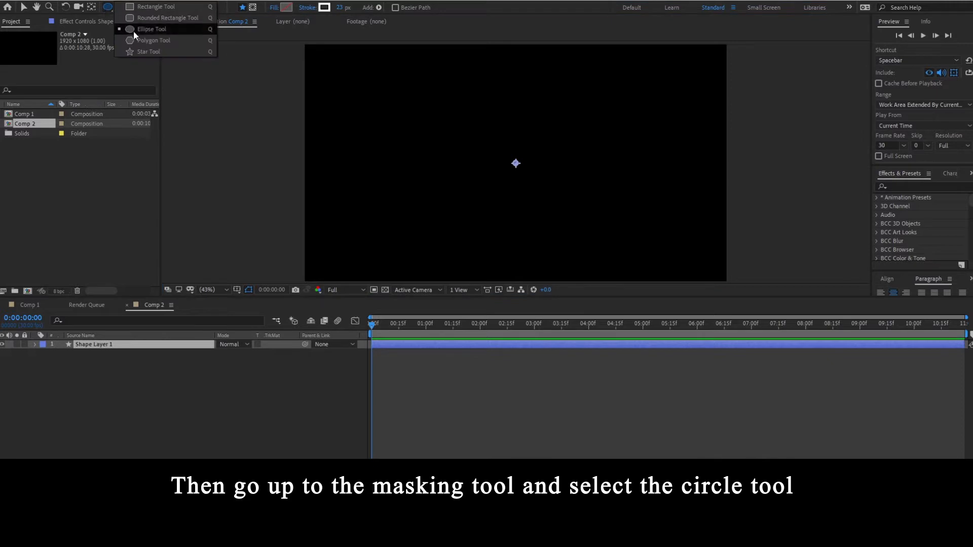
left_click(160, 29)
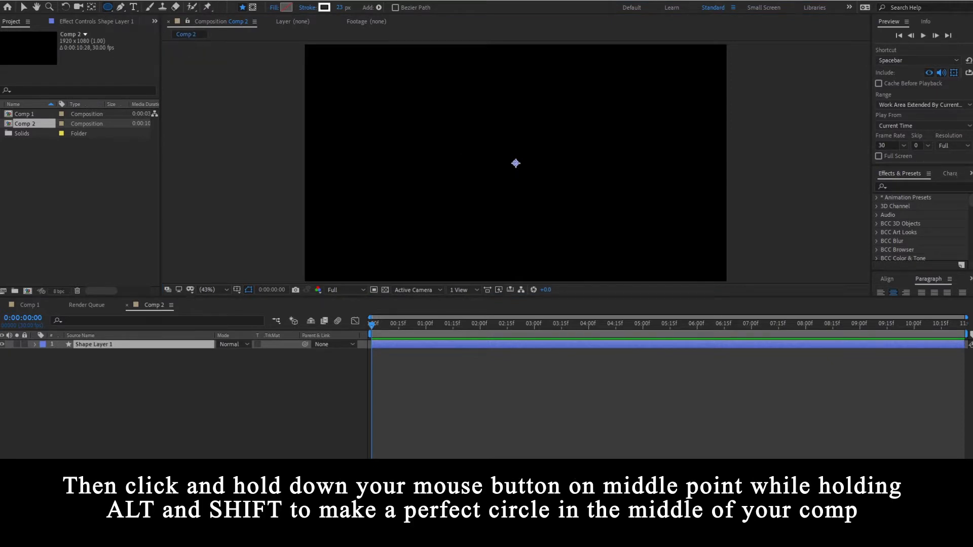
left_click_drag(515, 163, 415, 106)
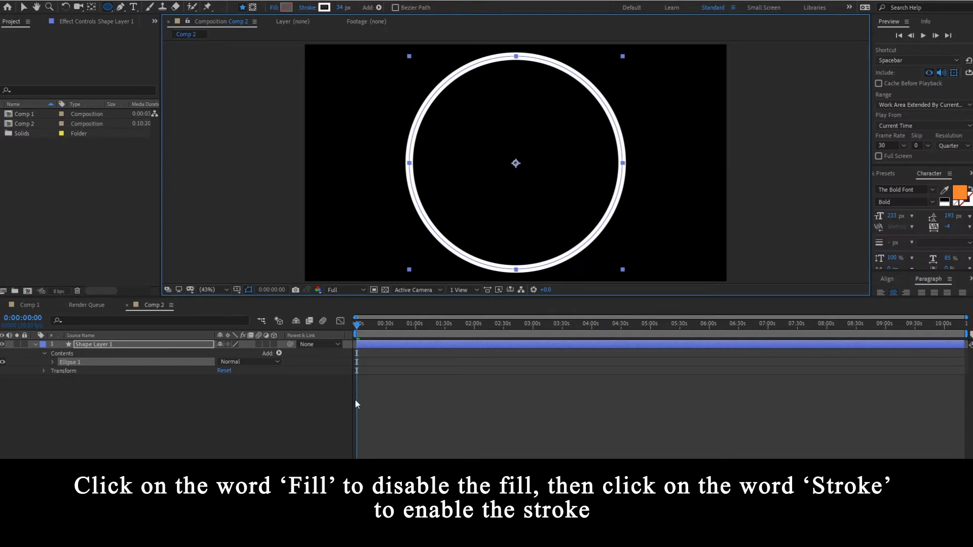
Set the circle's fill to None and its stroke to Solid Color.
left_click(354, 400)
left_click(367, 341)
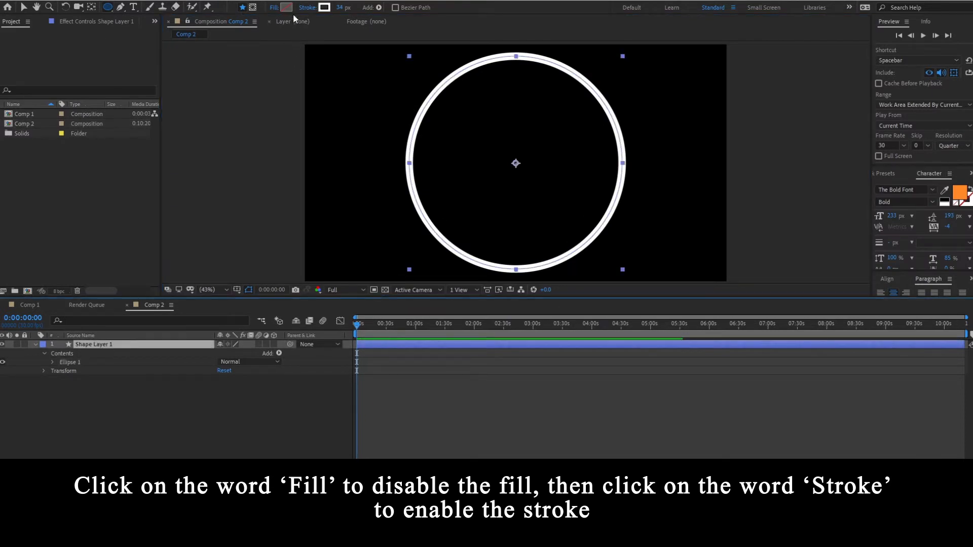
left_click(273, 8)
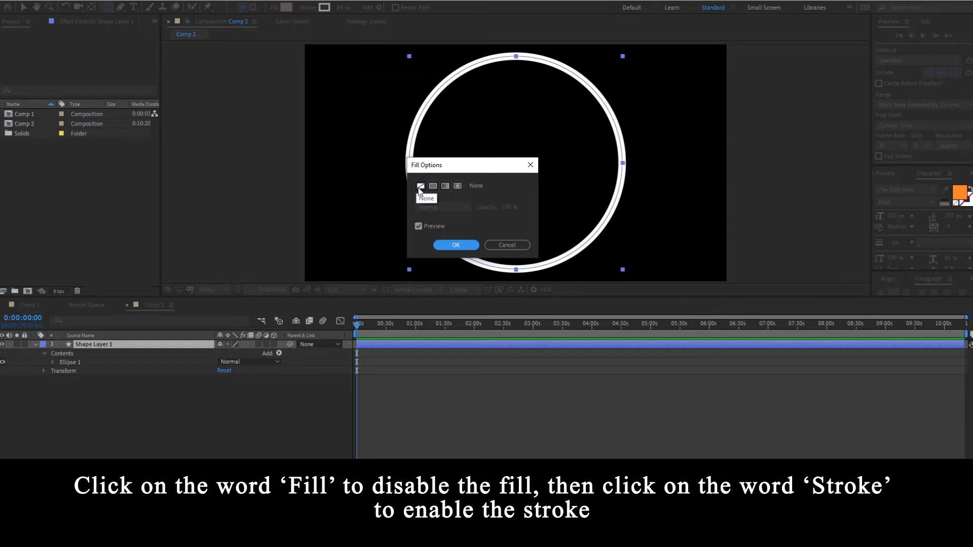
left_click(456, 245)
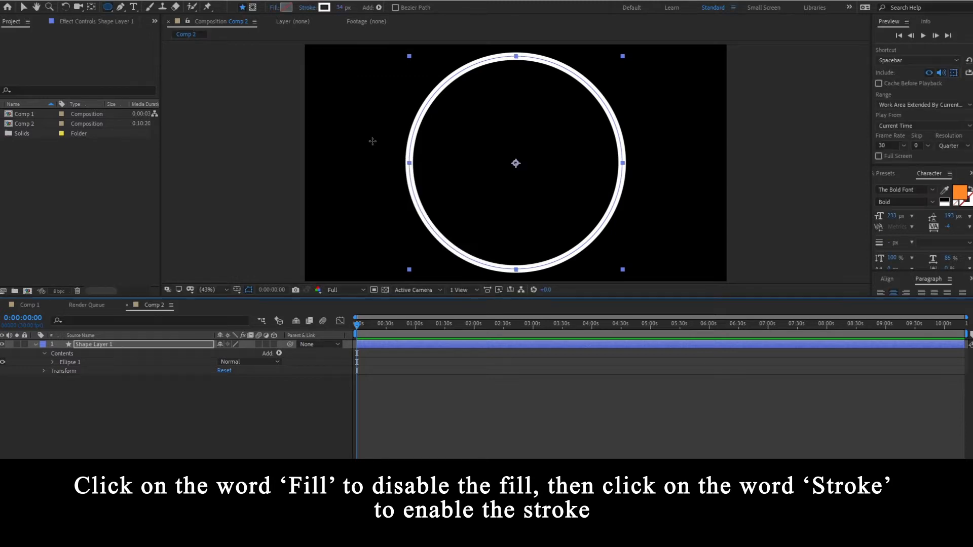
left_click(307, 8)
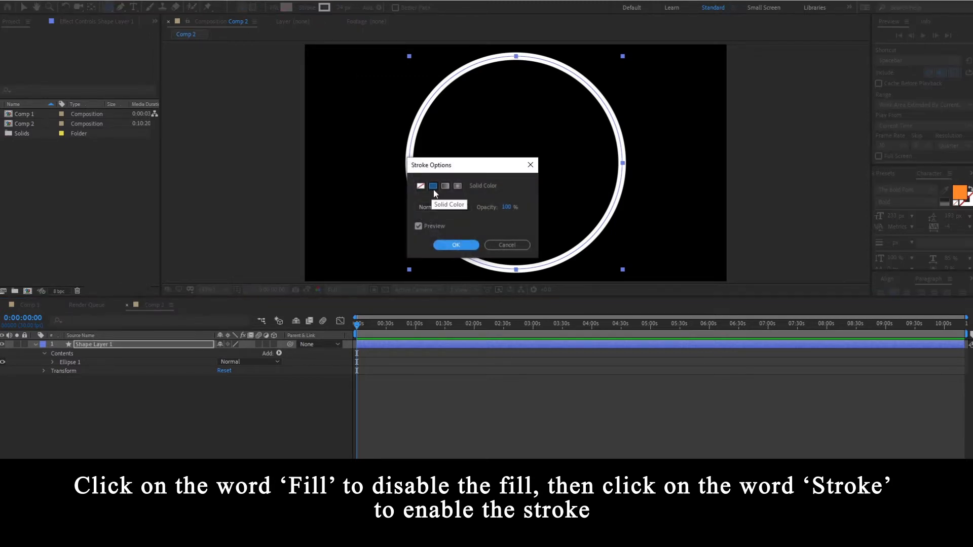
left_click(456, 245)
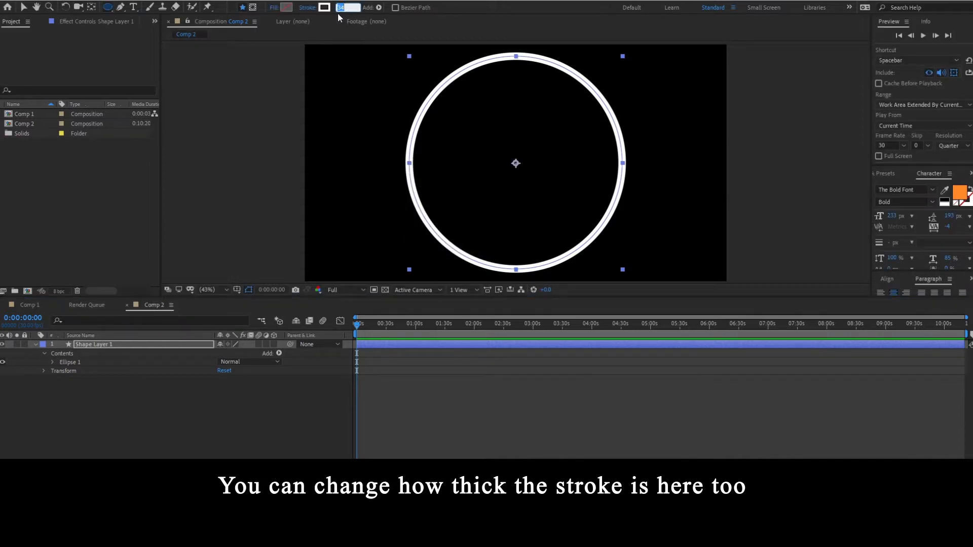
Set the circle's stroke width to 23 px and return to the Selection tool.
left_click(360, 117)
mouse_move(342, 7)
left_mouse_down()
mouse_move(362, 7)
mouse_move(309, 10)
mouse_move(350, 9)
mouse_move(311, 15)
mouse_move(341, 18)
left_mouse_up()
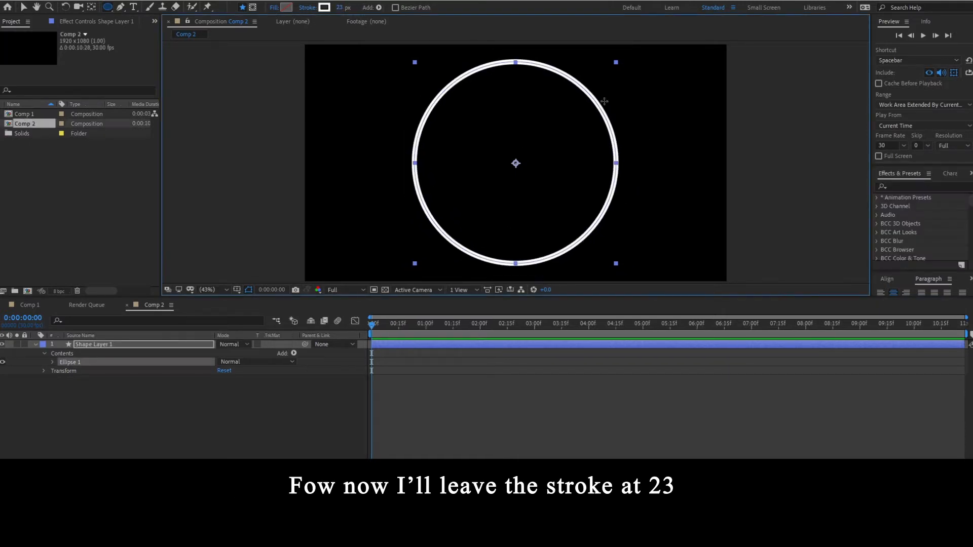
key("v")
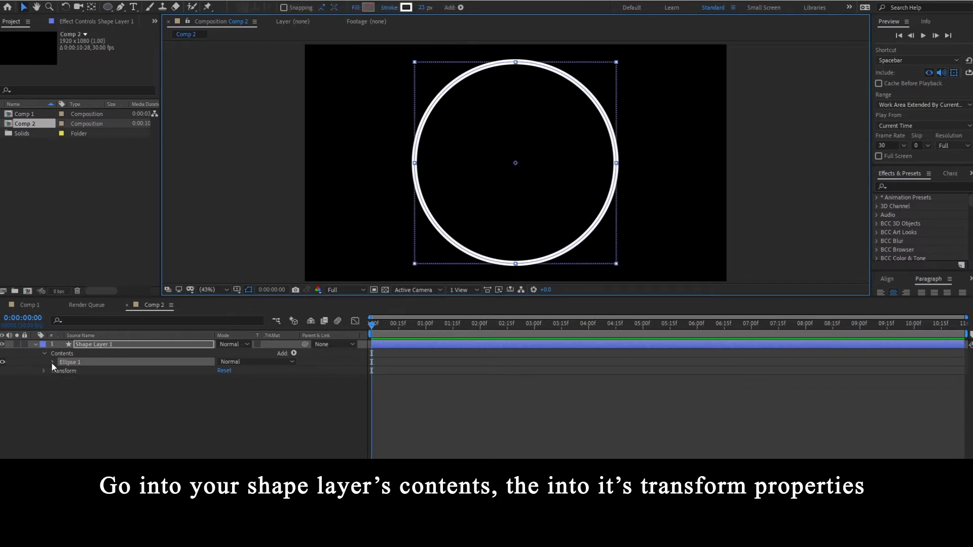
Add a Scale keyframe in Ellipse 1's transform properties at the start of the layer and show only the keyframed property.
left_click(52, 362)
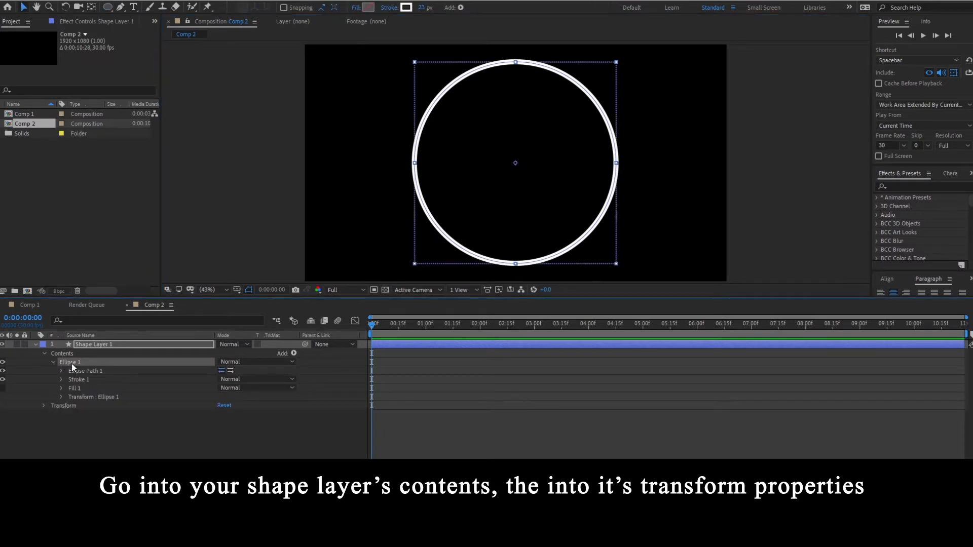
left_click(78, 398)
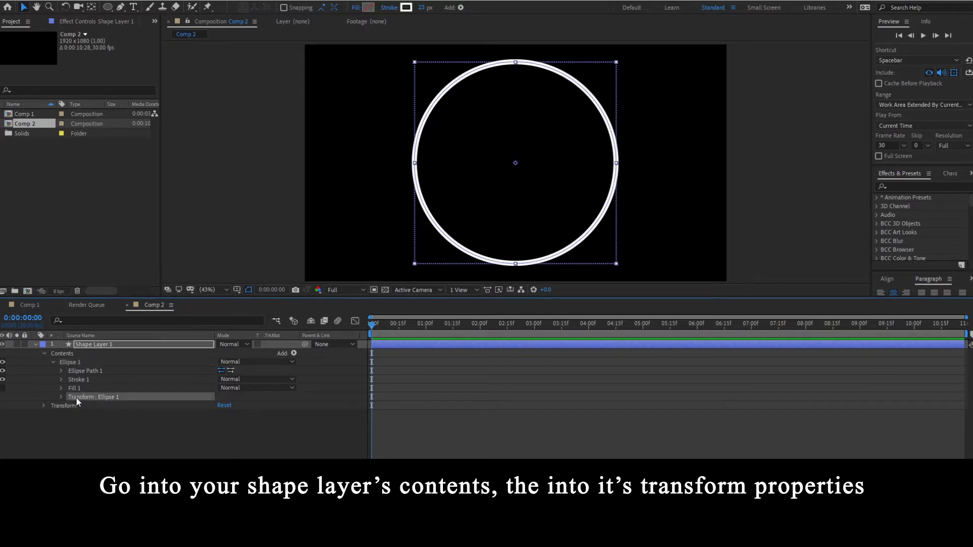
left_click(61, 396)
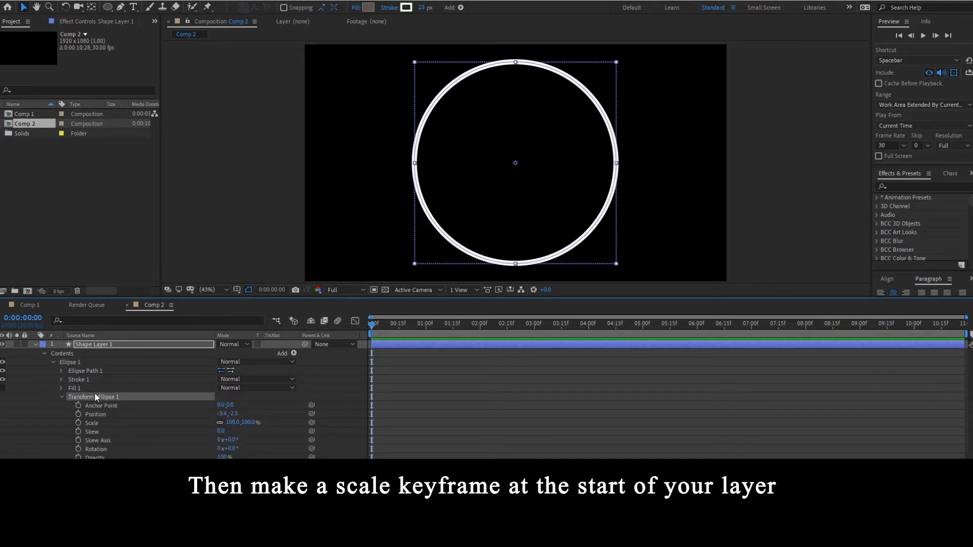
left_click(78, 423)
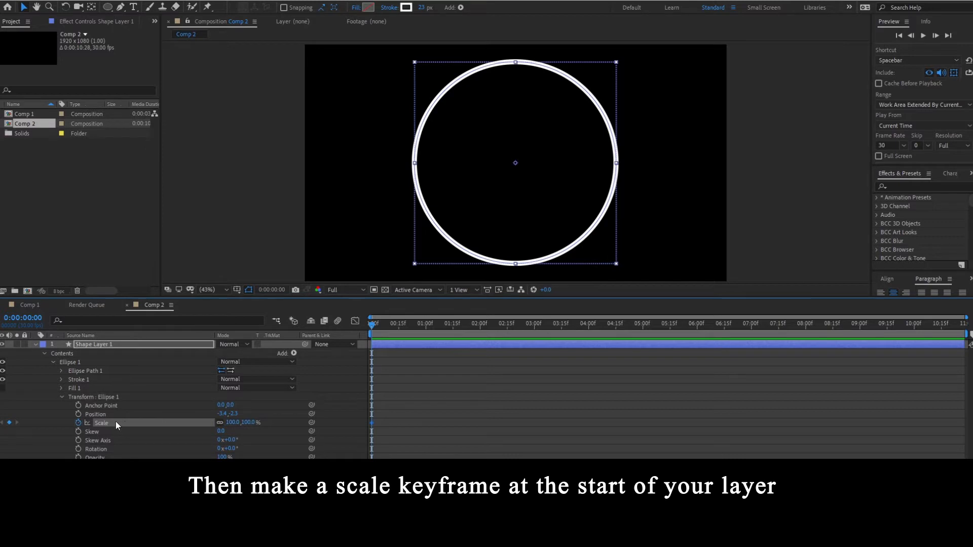
key("u")
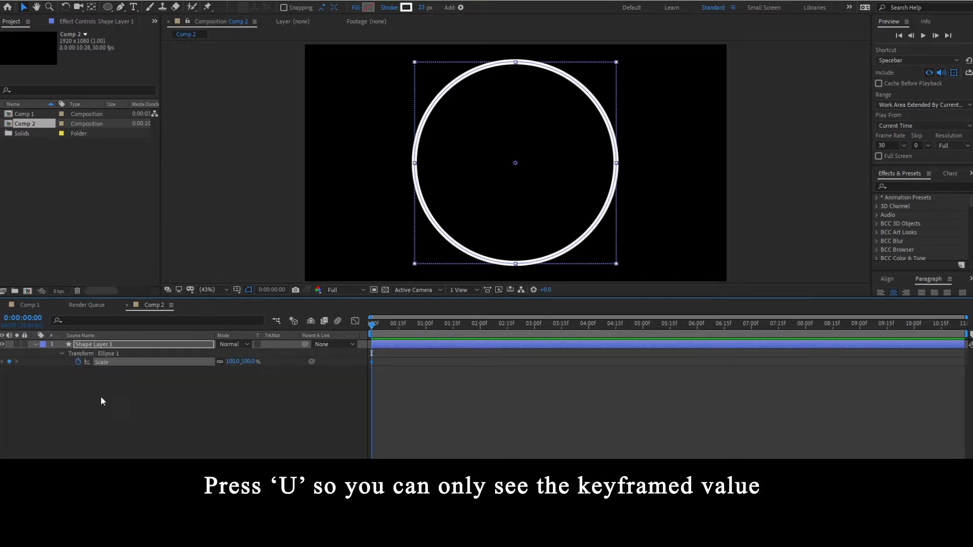
Add a second Scale keyframe for the ellipse at frame 20.
key("shift+Page_Down")
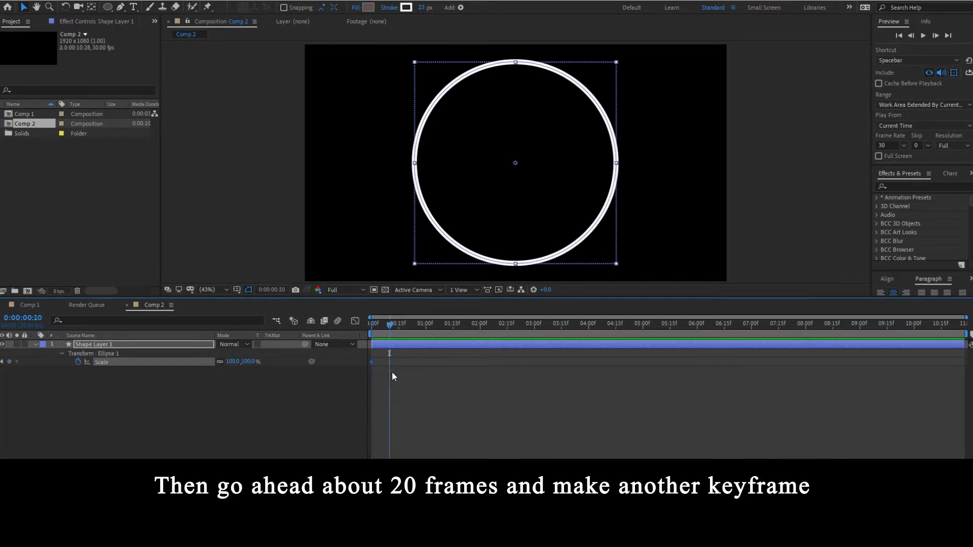
key("shift+Page_Down")
left_click(9, 362)
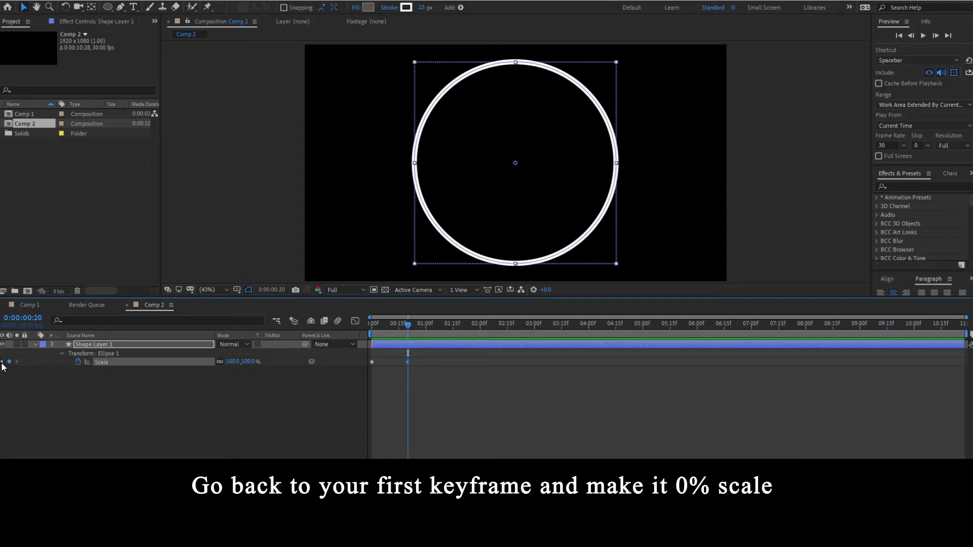
Set the ellipse's first Scale keyframe to 0% and the one at frame 20 to 262%.
left_click(2, 363)
left_click(248, 362)
type("0")
key("Return")
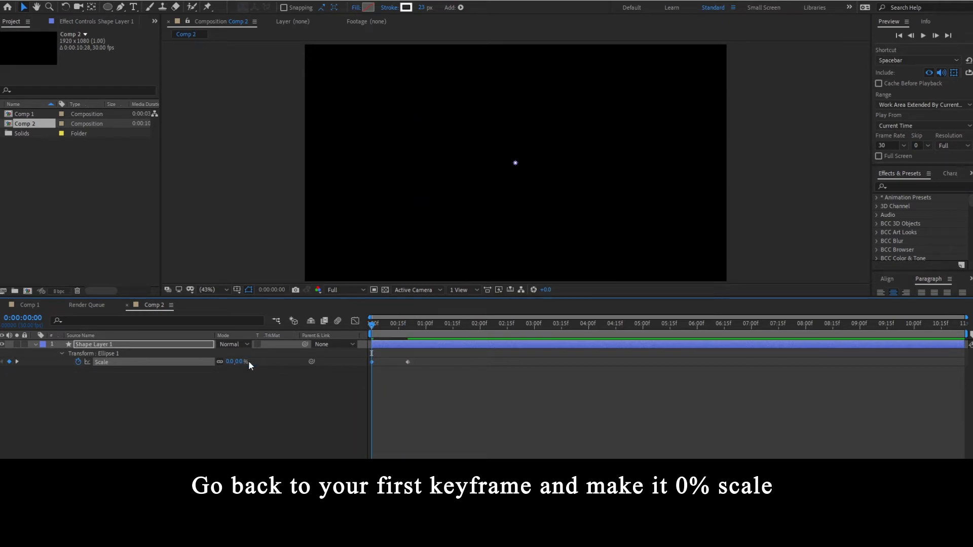
left_click(17, 362)
left_click_drag(246, 362, 378, 359)
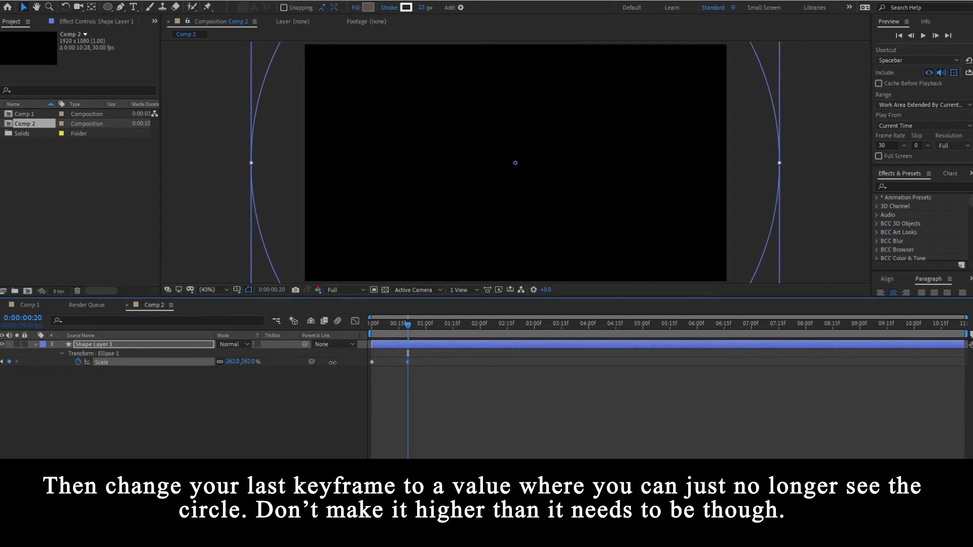
Thicken the circle's stroke to 41 px, checking it at frames where the ring is inside the composition.
left_click_drag(408, 327, 397, 329)
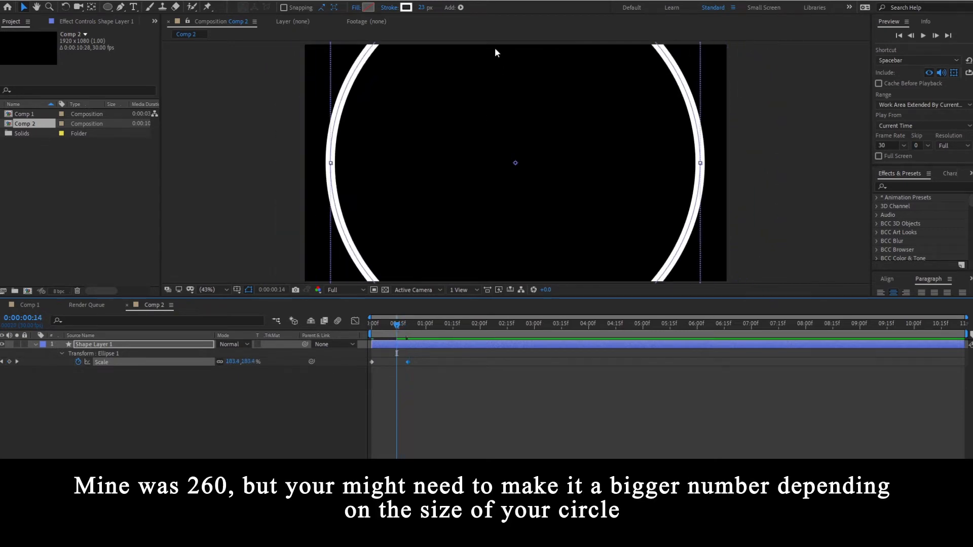
left_click_drag(424, 10, 430, 10)
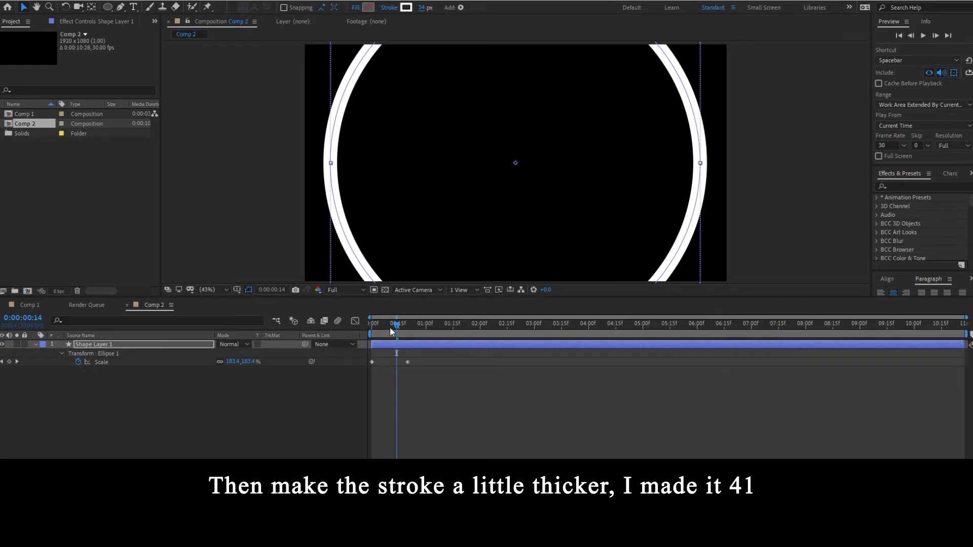
left_click_drag(391, 331, 388, 331)
left_click_drag(424, 10, 430, 10)
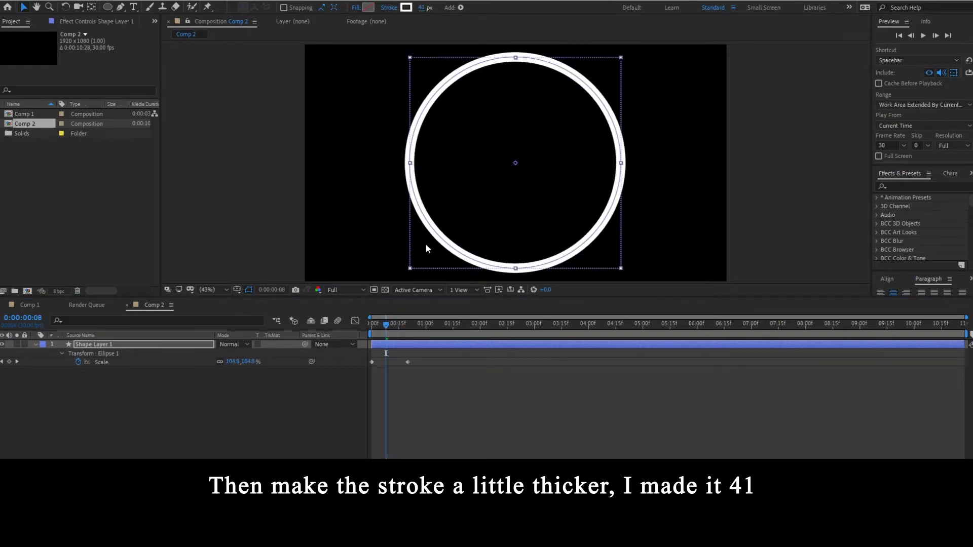
Apply Easy Ease to both Scale keyframes and display their speed graph in the Graph Editor.
left_click_drag(389, 326, 368, 330)
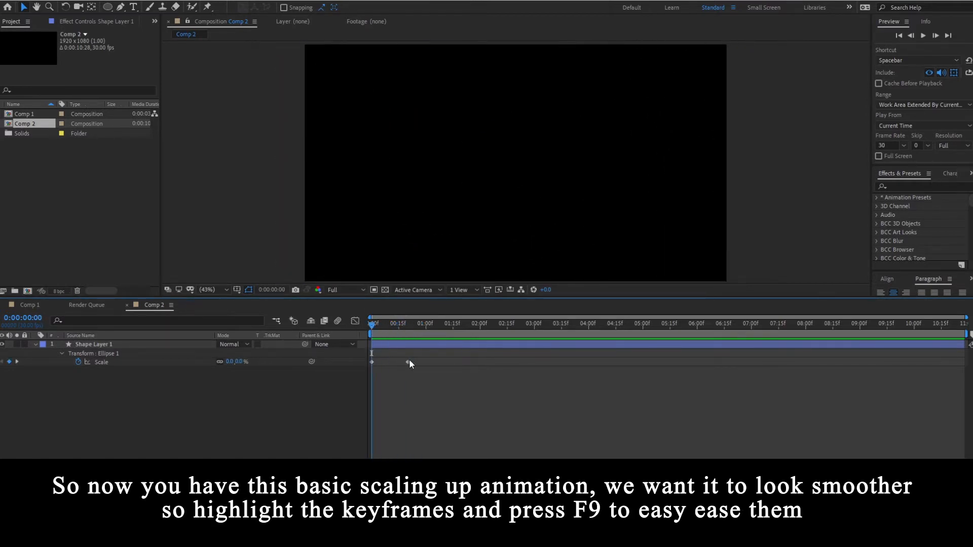
left_click_drag(435, 355, 367, 370)
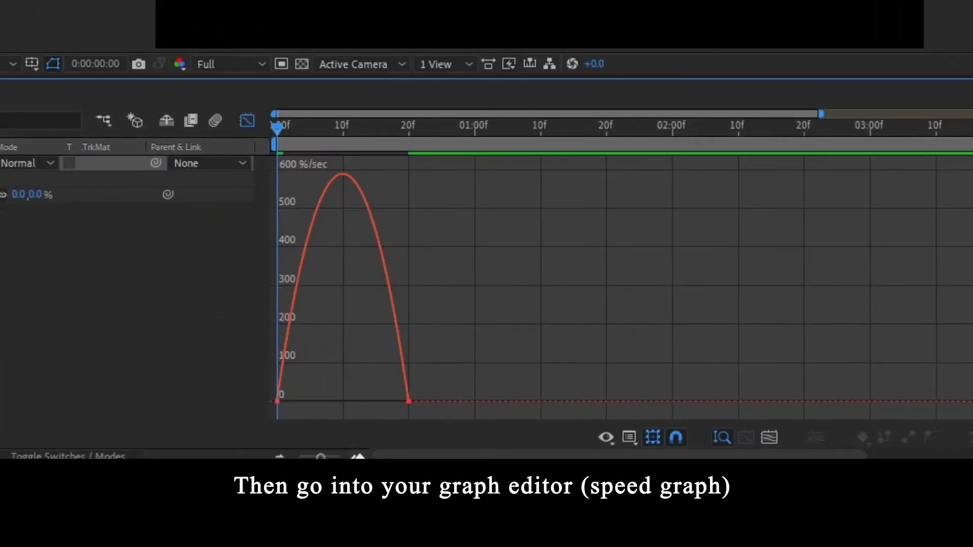
key("equal")
key("equal")
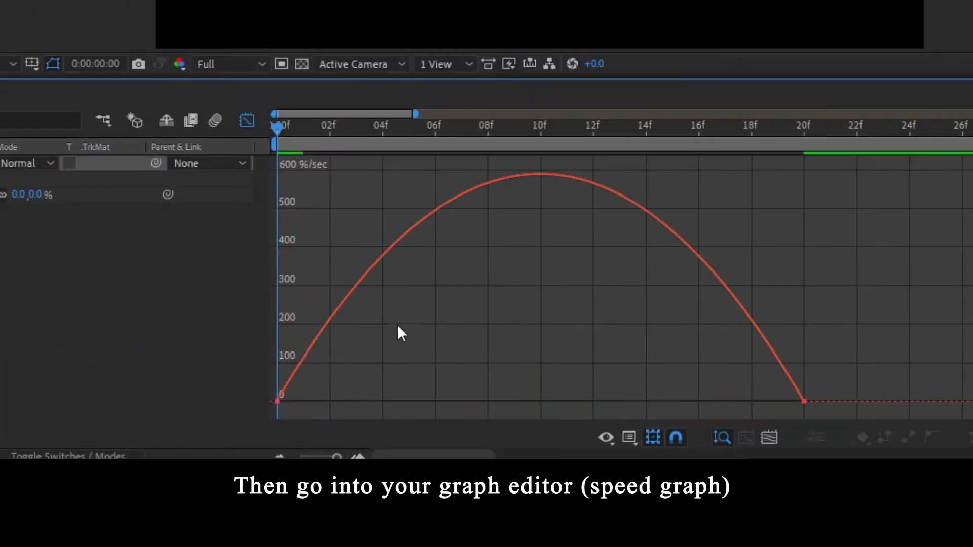
left_click(625, 432)
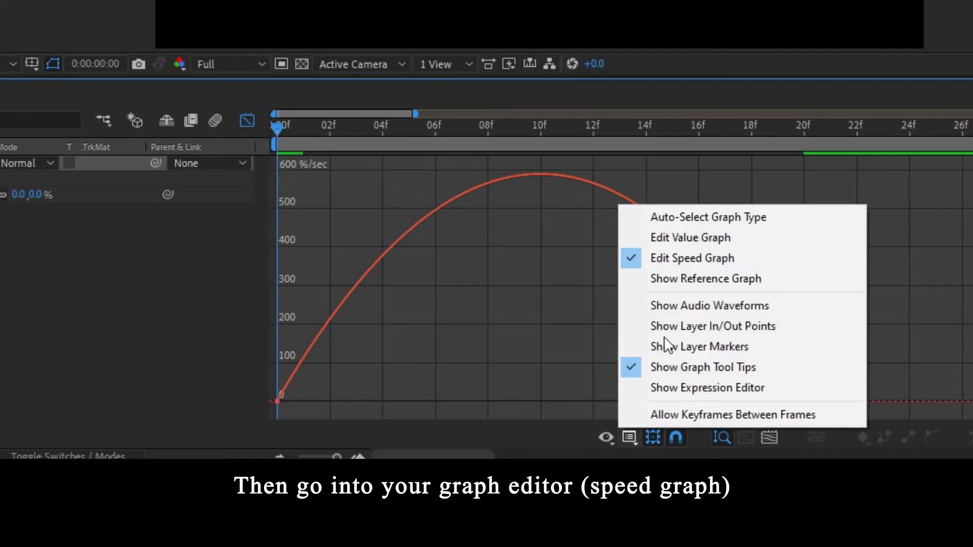
left_click(720, 262)
Reshape the speed curve to peak at about frame 4, move the last Scale keyframe to frame 22, and leave the Graph Editor.
left_click_drag(905, 301, 516, 401)
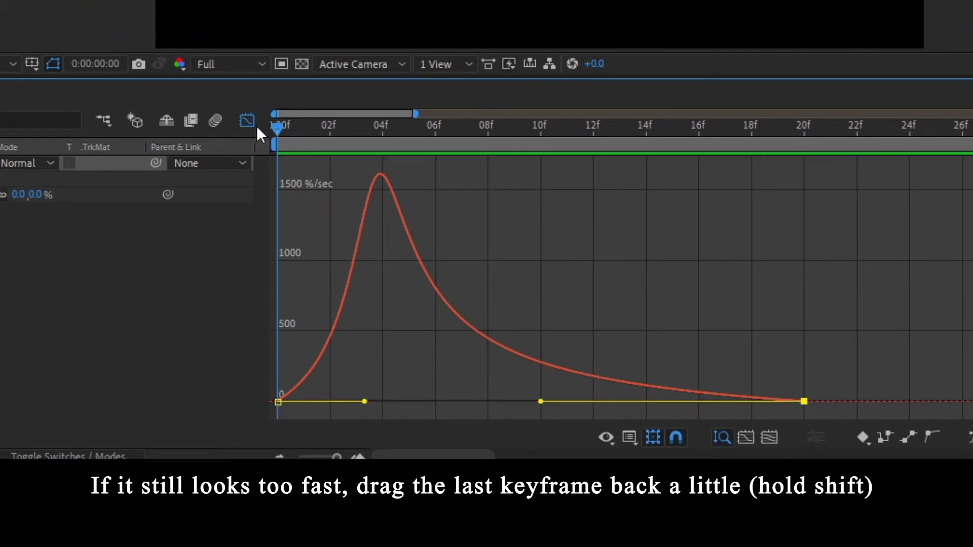
left_click_drag(810, 404, 857, 402)
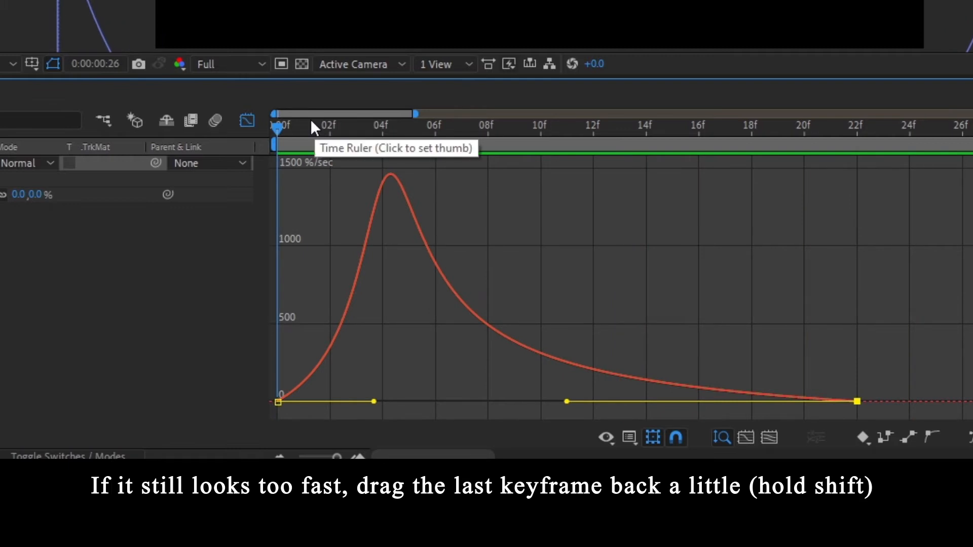
left_click_drag(311, 120, 856, 160)
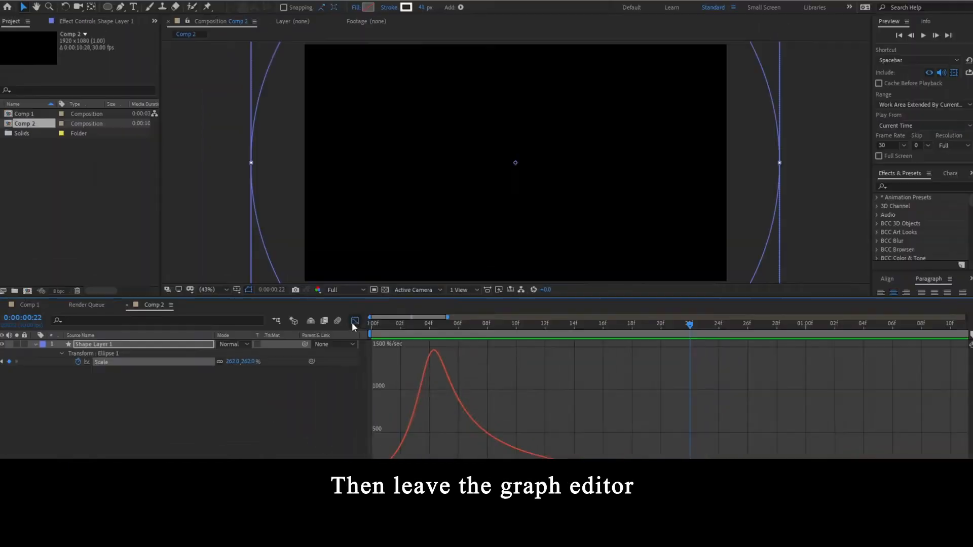
key("shift+F3")
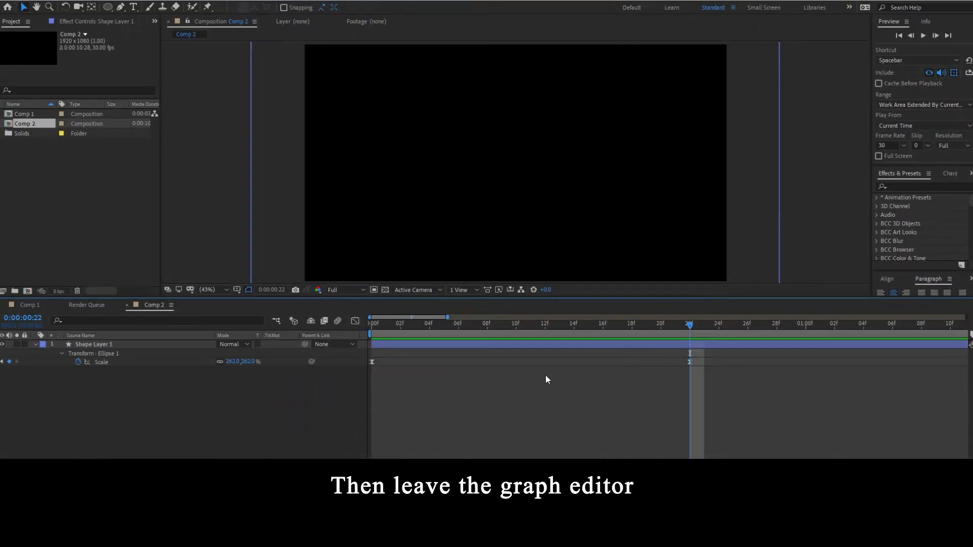
Find the BCC LED effect and apply it to Shape Layer 1.
left_click(540, 349)
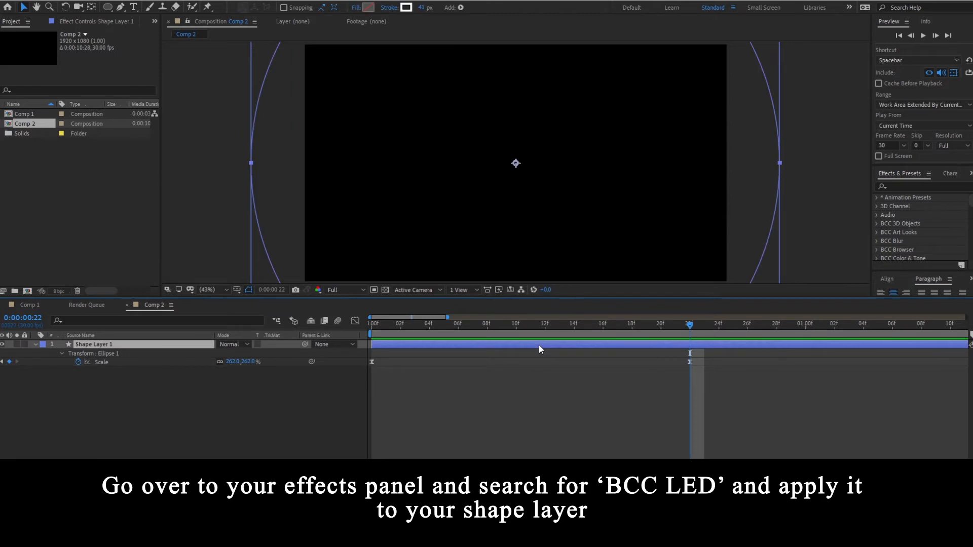
left_click(34, 345)
left_click(84, 418)
left_click(933, 187)
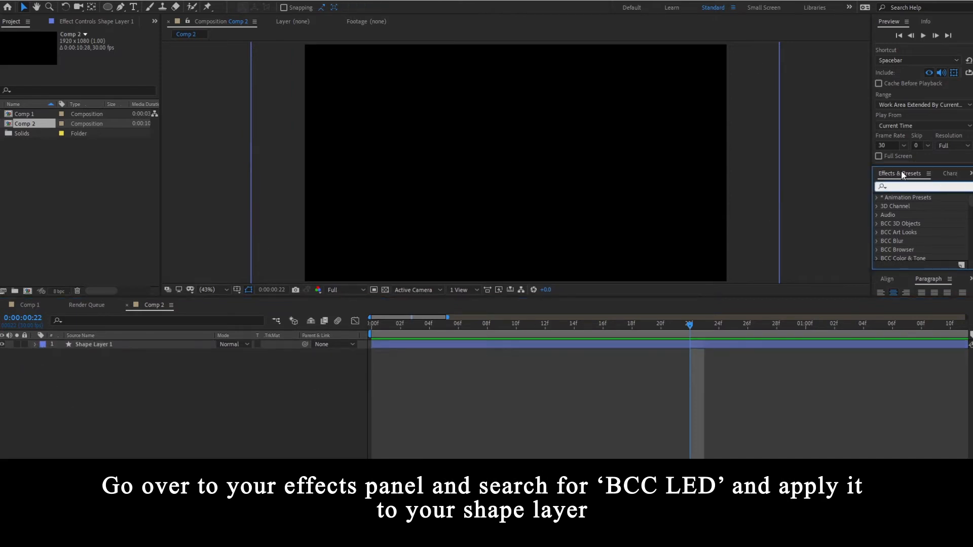
type("bc")
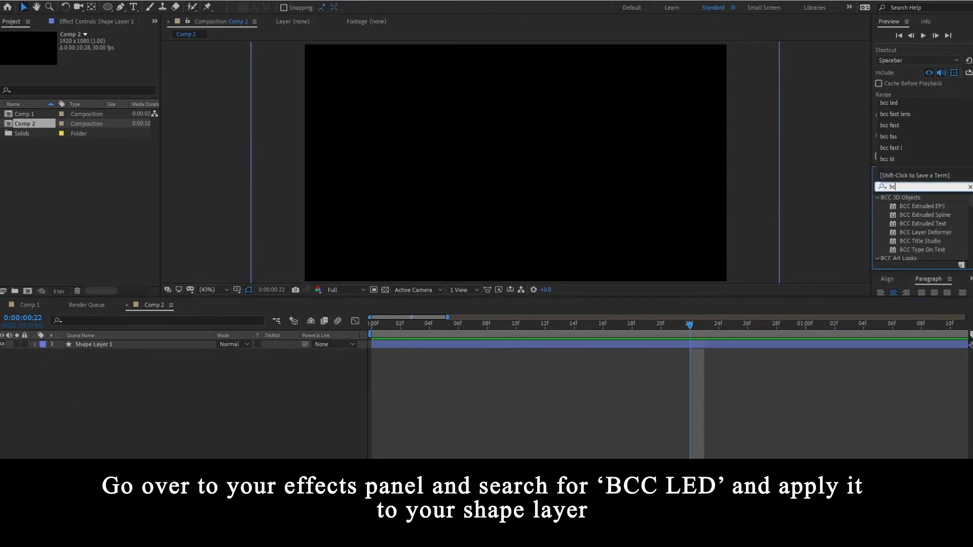
type("c led")
left_click(910, 207)
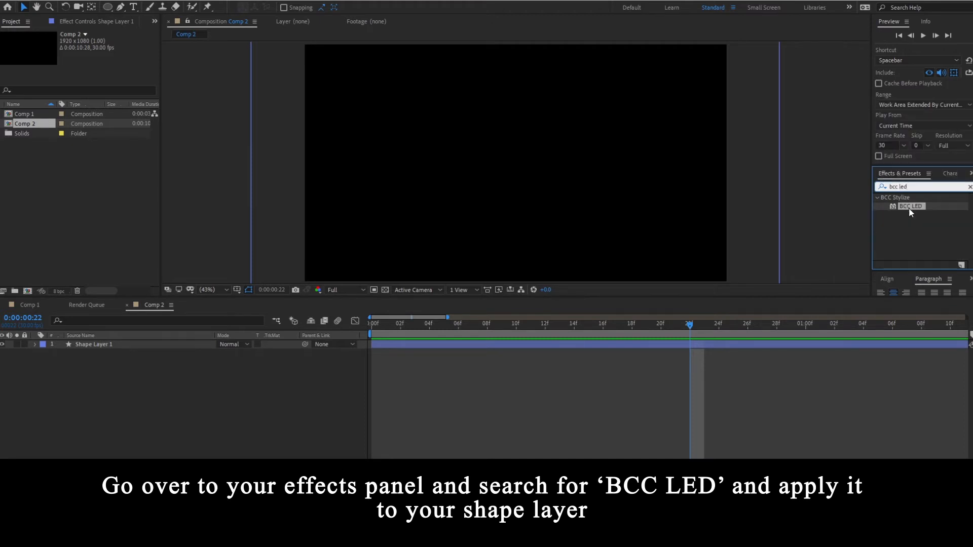
left_click_drag(915, 207, 461, 329)
At frame 6, reduce the LED Size X to 8.30 and the circle's stroke width to 34 px.
left_click(443, 323)
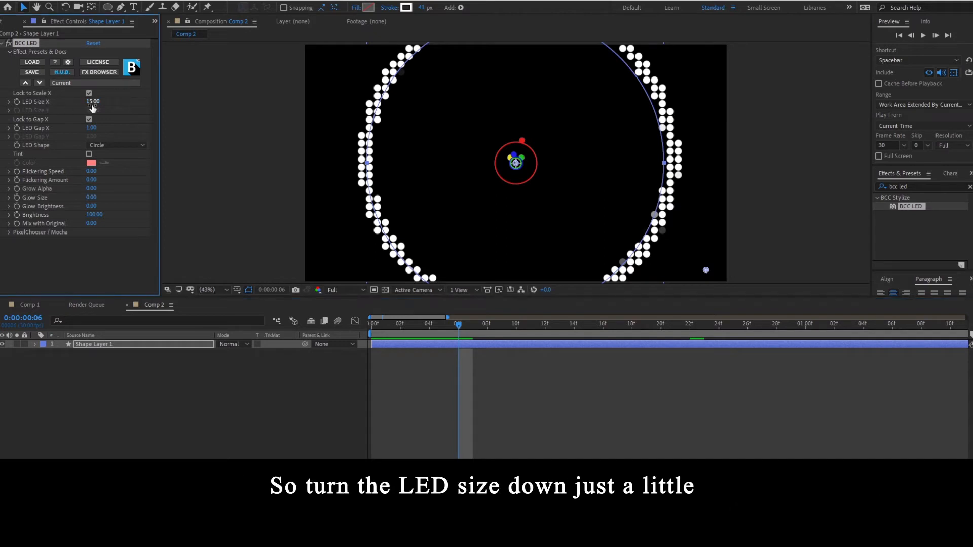
left_click_drag(94, 102, 55, 109)
left_click_drag(424, 8, 417, 7)
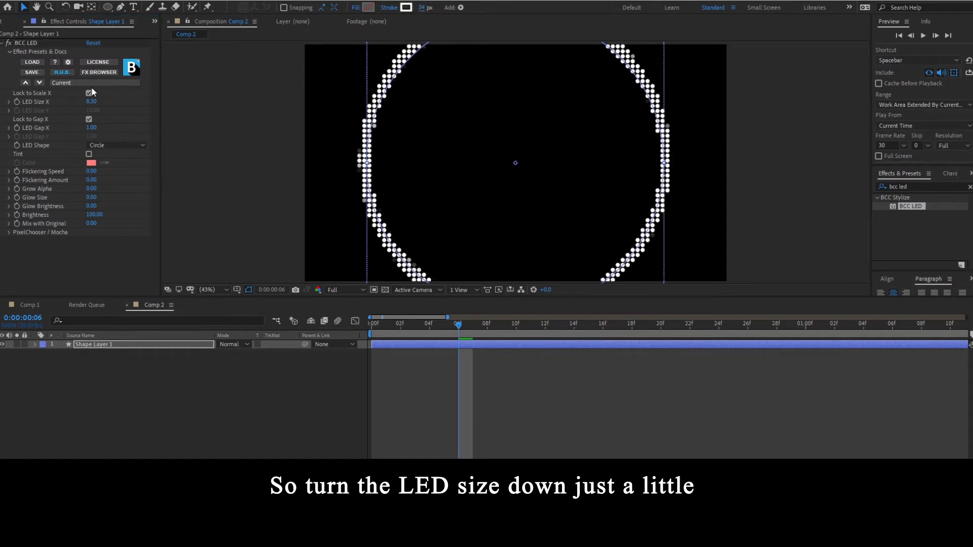
Try an LED Gap X of 10 and return it to 1.
left_click(92, 127)
type("10")
key("Return")
left_click_drag(95, 131, 91, 134)
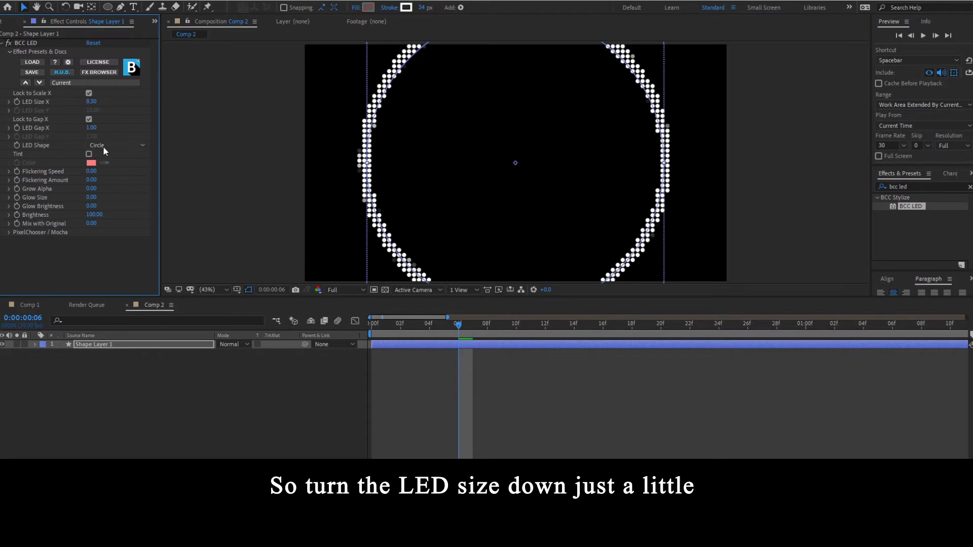
Try the Square LED shape and switch back to Circle.
left_click(105, 147)
left_click(112, 170)
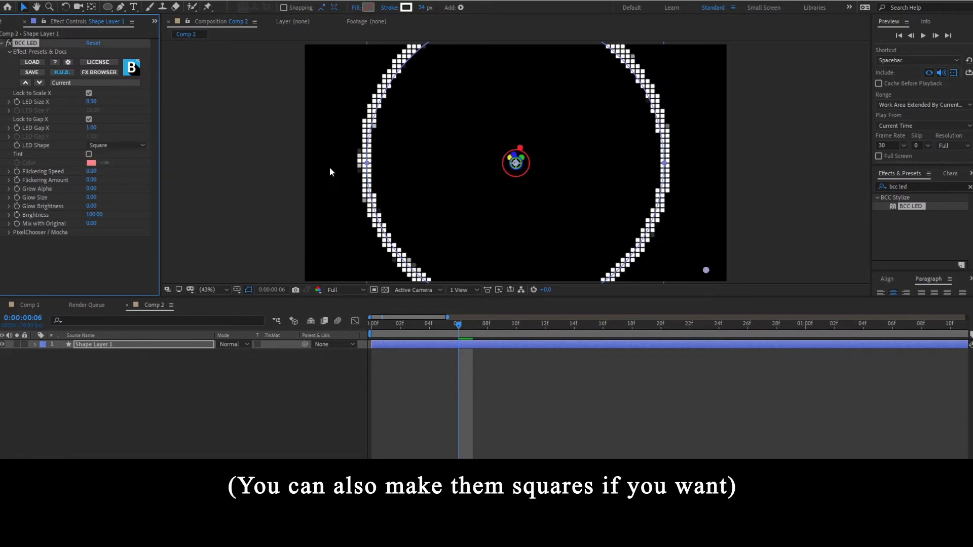
left_click(117, 146)
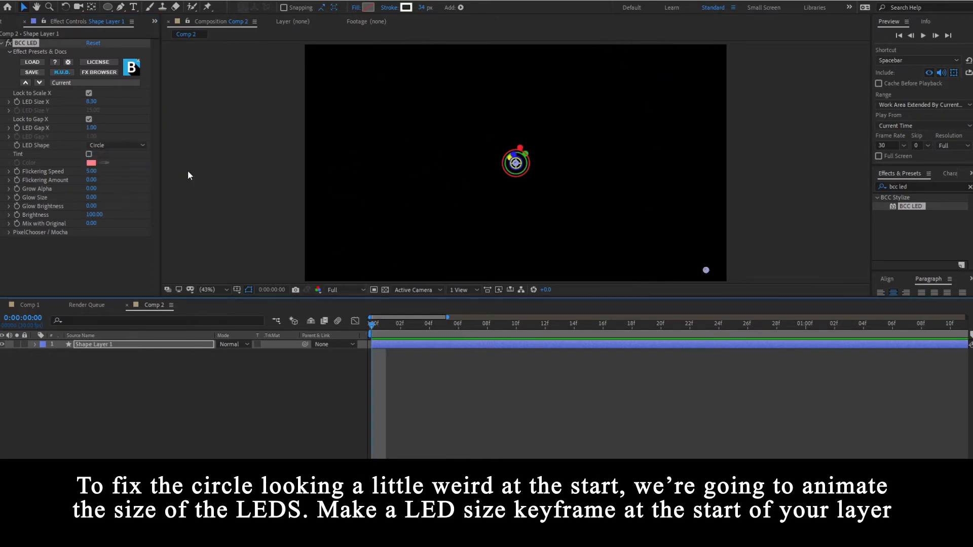
Keyframe LED Size X at the layer's start and at frame 7, and move the first keyframe to frame 3.
left_click(21, 107)
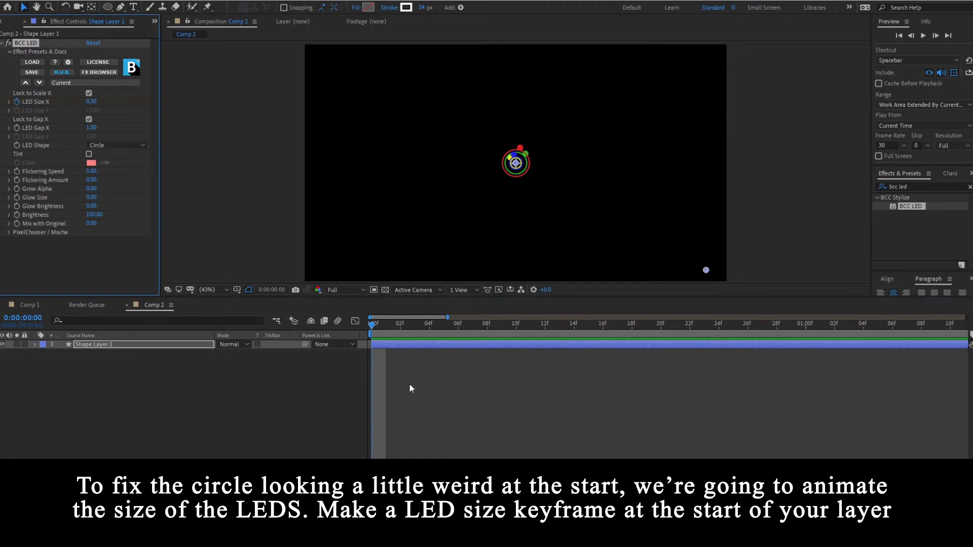
key("u")
left_click_drag(437, 324, 473, 324)
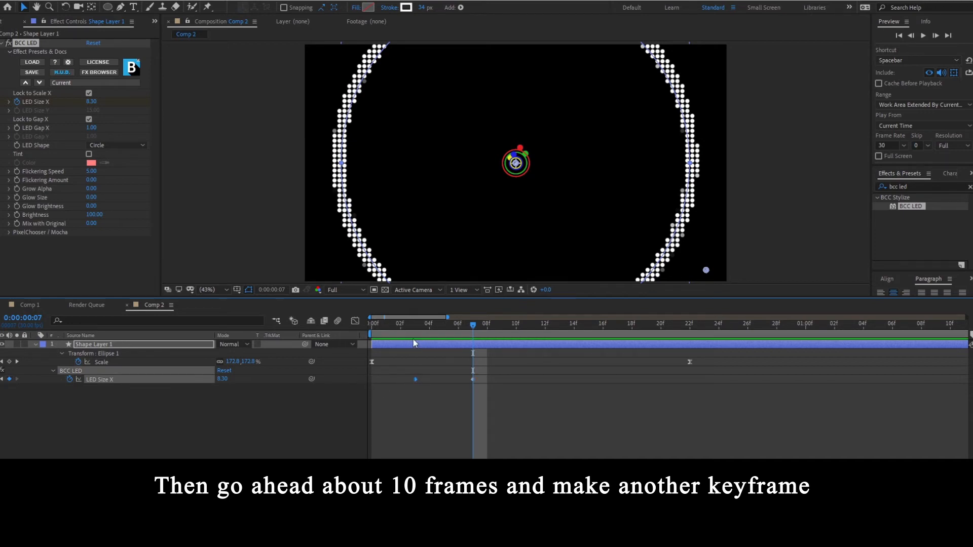
left_click_drag(372, 379, 415, 379)
Set the first LED Size X keyframe to 1 and move it back to frame 0.
left_click_drag(218, 382, 194, 380)
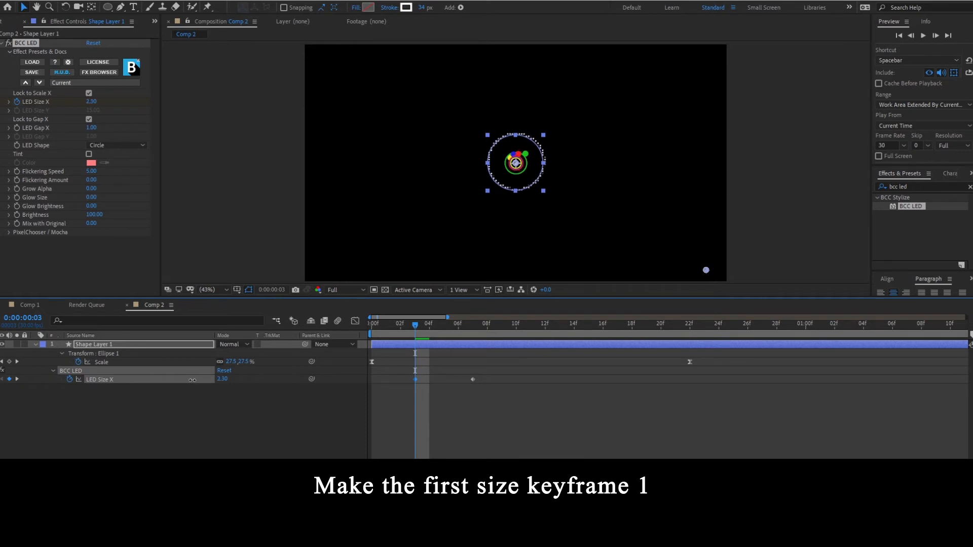
mouse_move(416, 379)
left_mouse_down()
mouse_move(403, 385)
mouse_move(416, 384)
left_mouse_up()
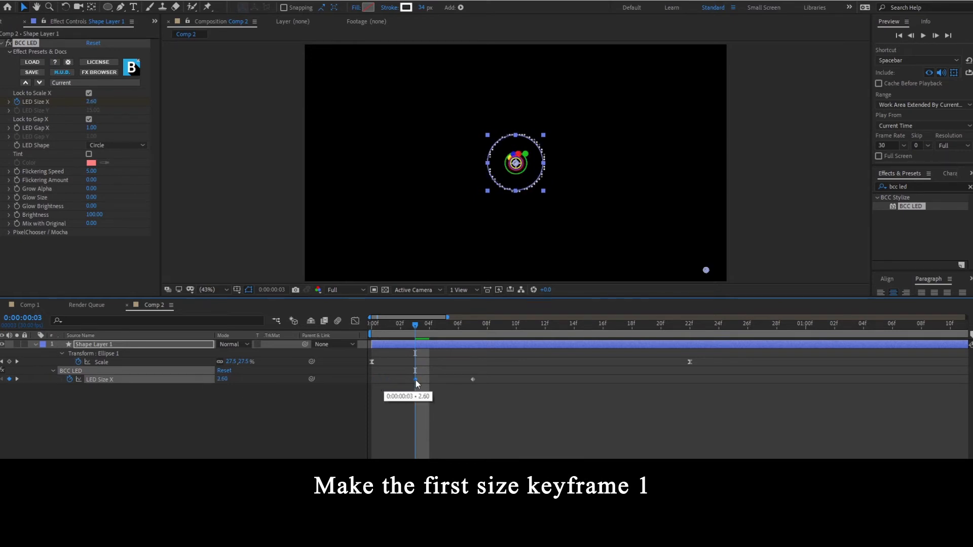
left_click_drag(226, 383, 201, 381)
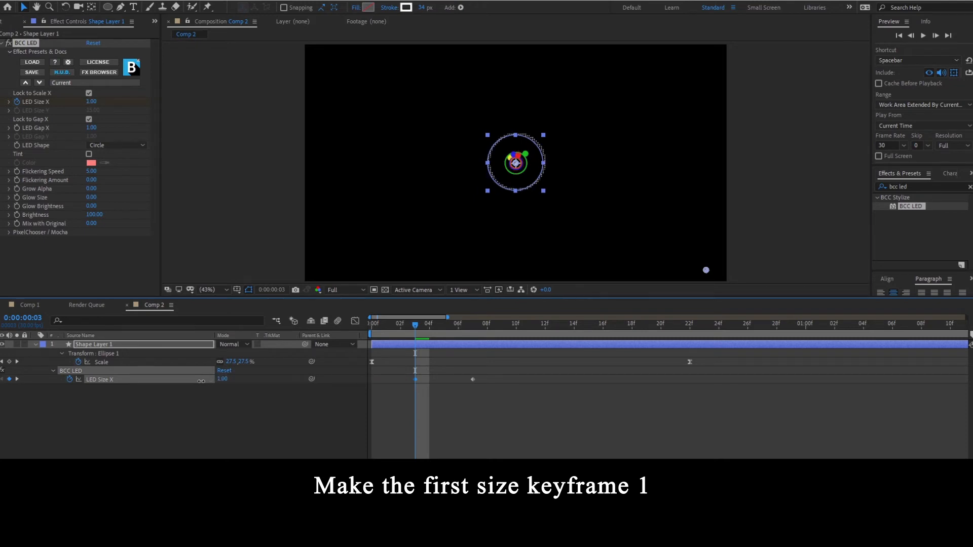
left_click_drag(415, 380, 375, 384)
Move the second LED Size X keyframe to frame 8 and preview the expanding circle from the start.
left_click_drag(475, 384, 590, 384)
left_click_drag(385, 325, 523, 336)
left_click_drag(588, 379, 484, 381)
left_click_drag(482, 335, 382, 333)
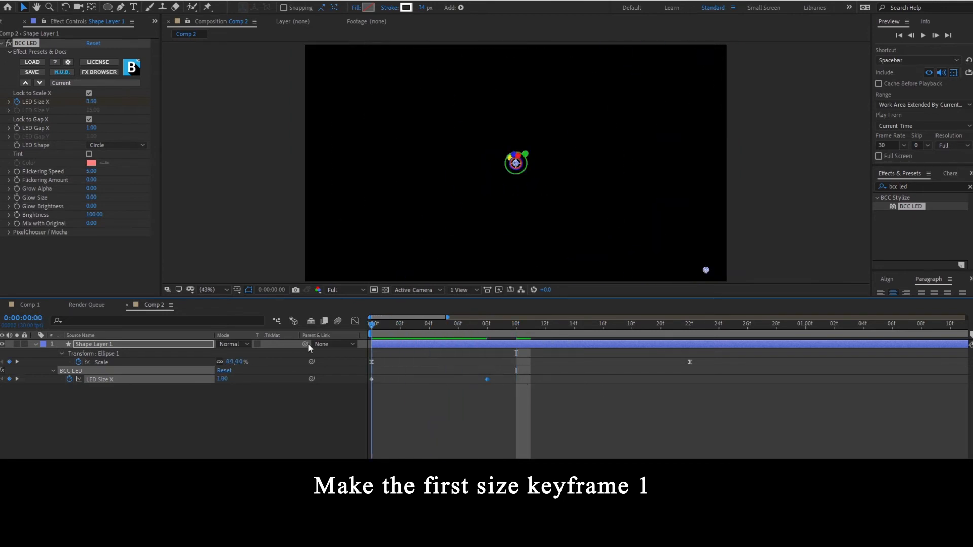
key("space")
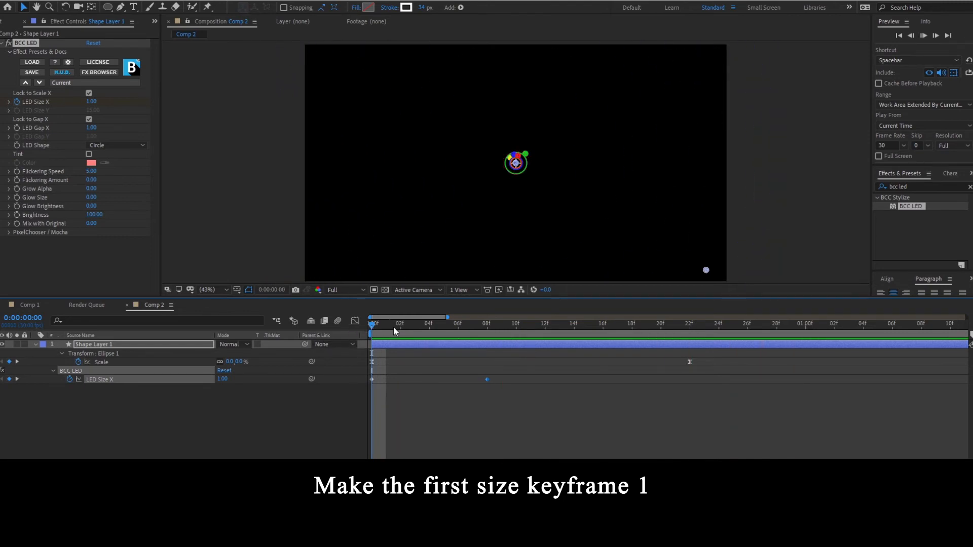
Set the LED Size X keyframe at frame 8 to 11.90 and keep the one at frame 0 at 1.
left_click_drag(385, 324, 479, 328)
mouse_move(93, 102)
left_mouse_down()
mouse_move(121, 101)
mouse_move(110, 101)
left_mouse_up()
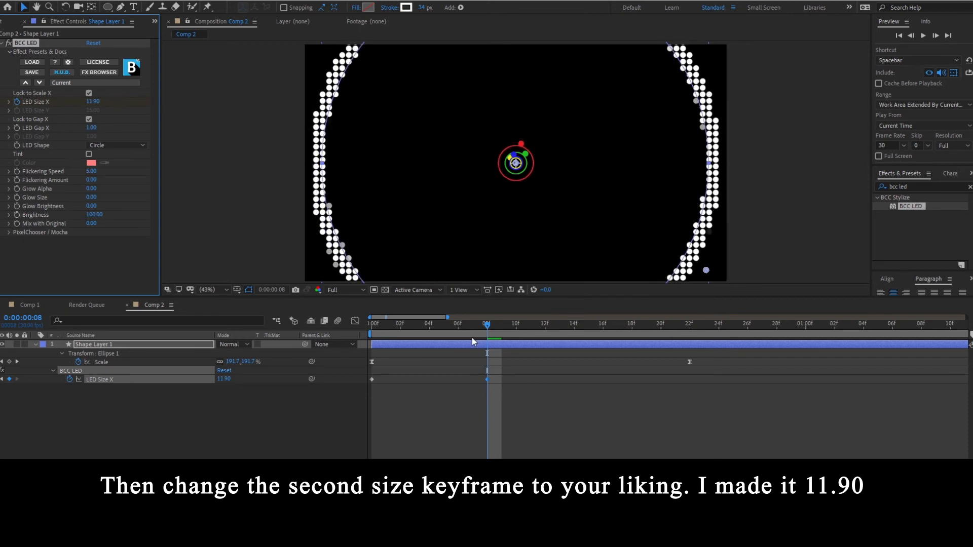
left_click_drag(474, 330, 373, 340)
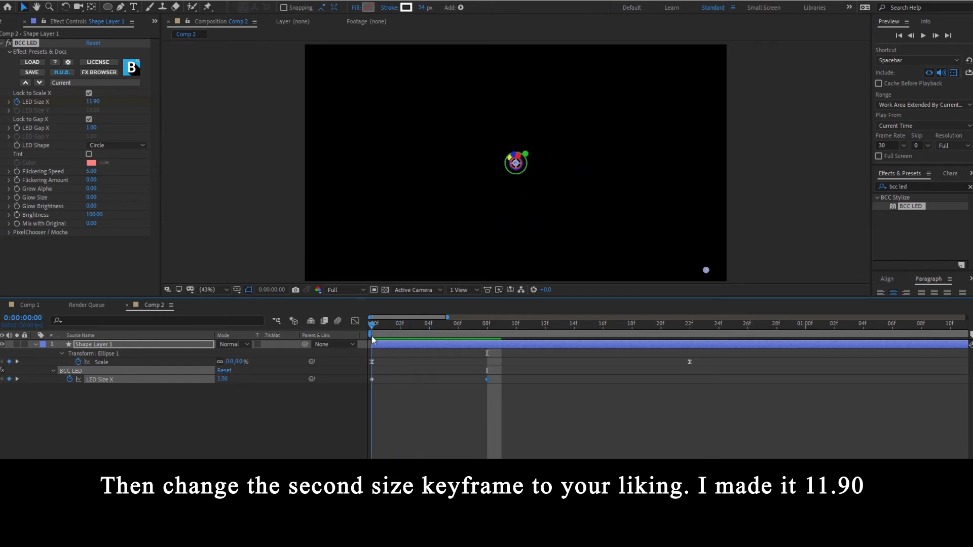
left_click_drag(223, 379, 212, 382)
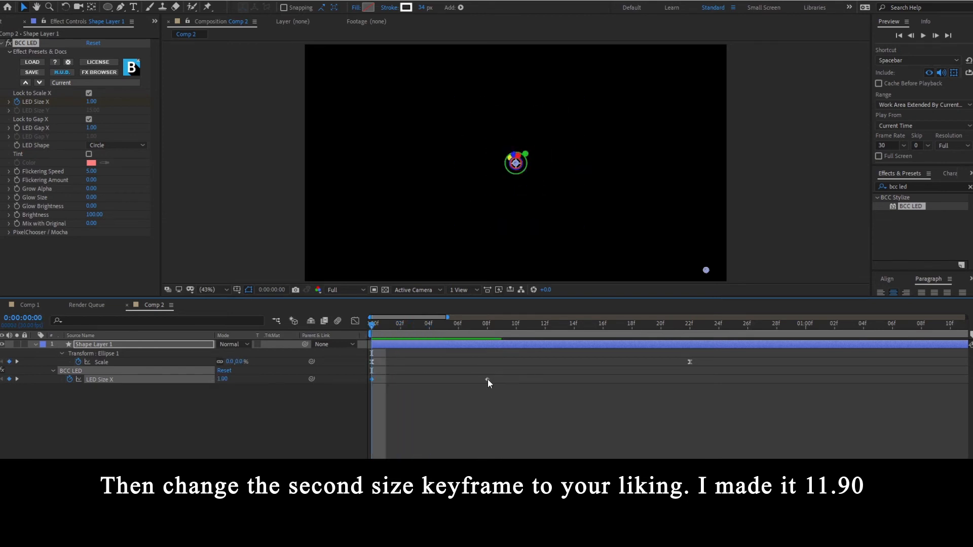
Move the second LED Size X keyframe to frame 11 and preview the animation up to frame 22.
left_click_drag(490, 383, 535, 382)
left_click(519, 428)
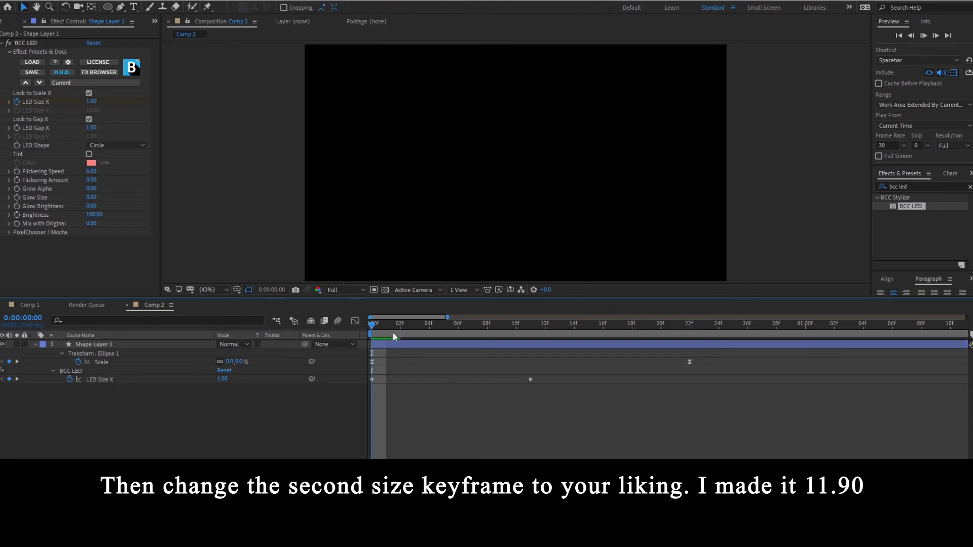
key("space")
left_click_drag(381, 334, 690, 327)
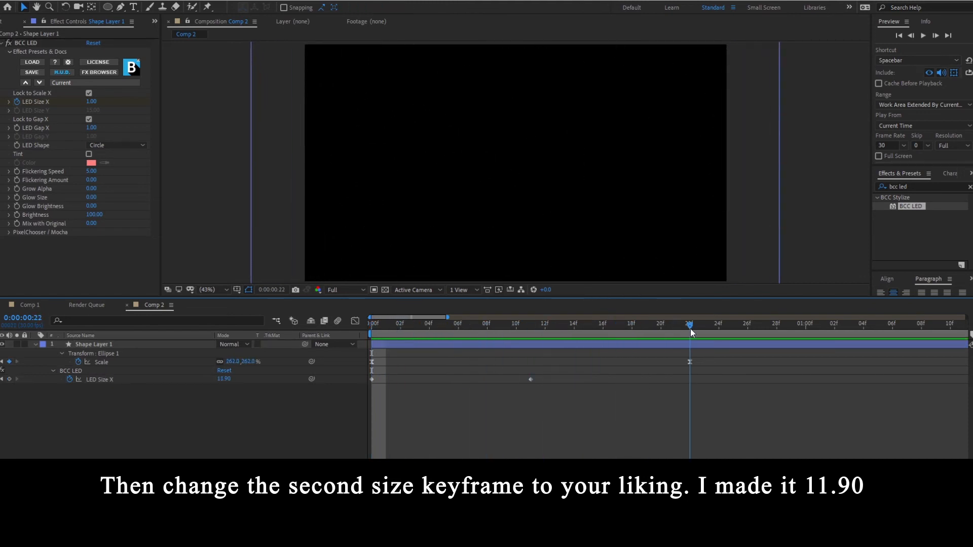
Collapse and duplicate Shape Layer 1, and shift the duplicate in time to start at frame 20.
left_click(37, 345)
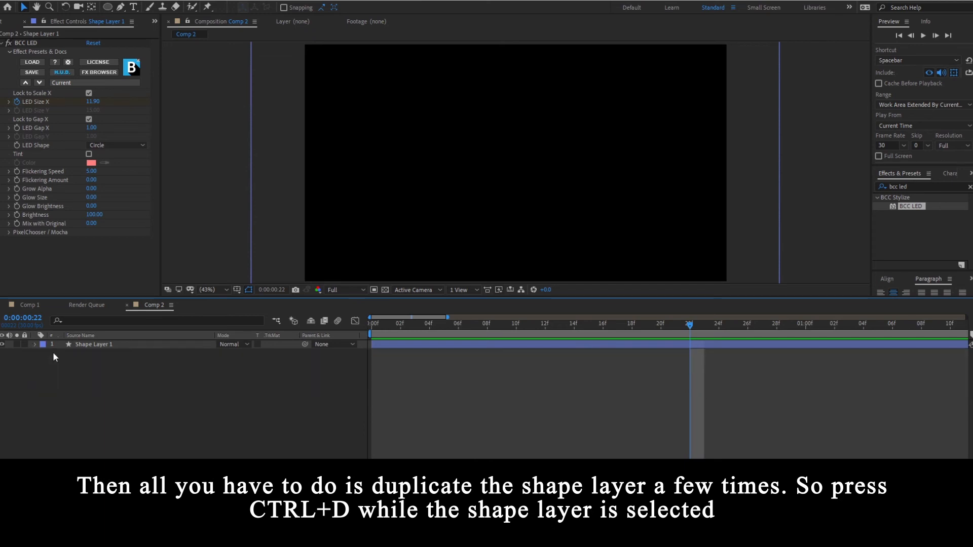
left_click(393, 346)
key("ctrl+d")
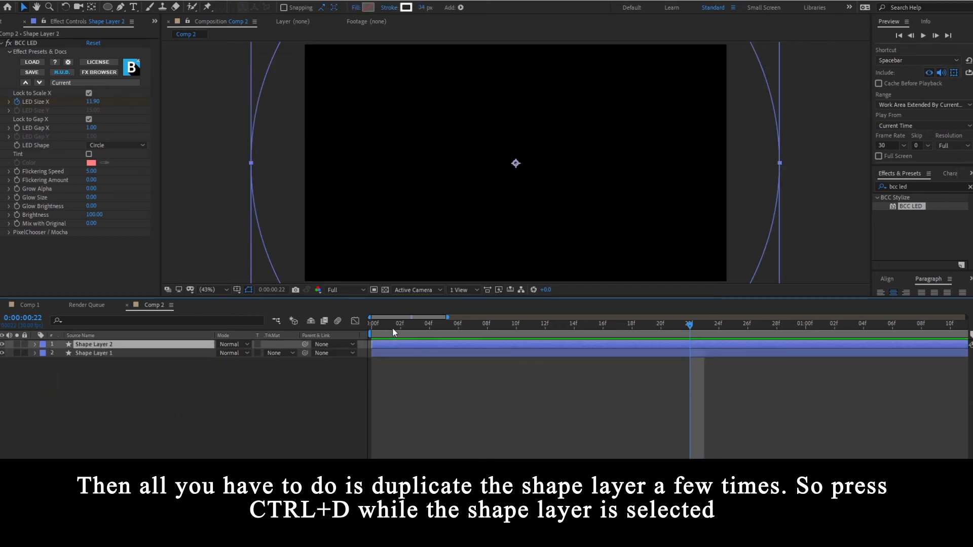
key("space")
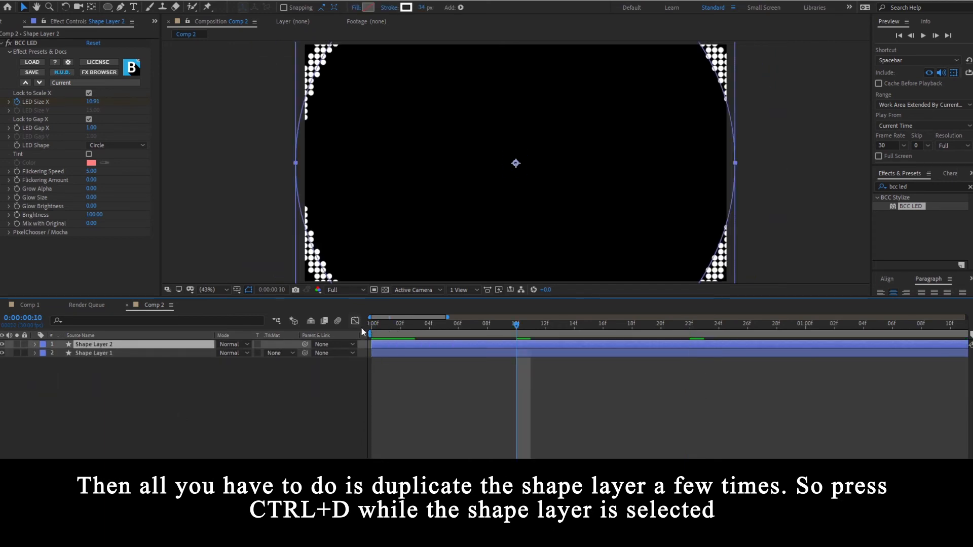
key("space")
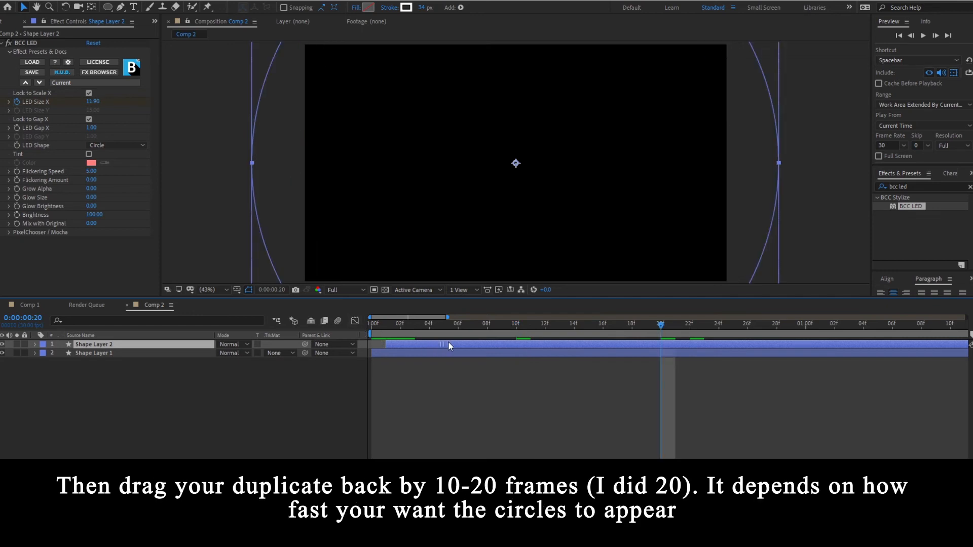
left_click_drag(448, 346, 661, 354)
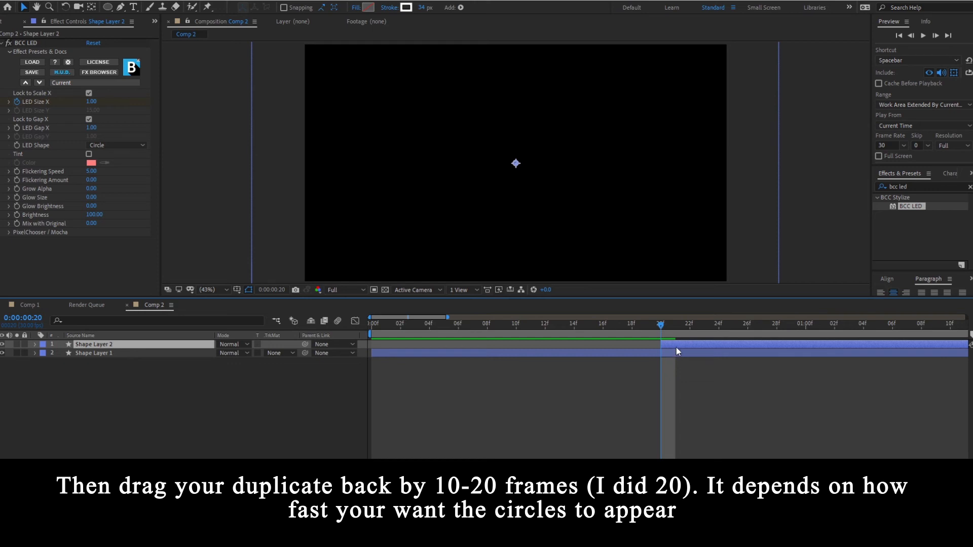
Duplicate Shape Layer 2 and shift the new copy to start at 0:00:01:10.
key("ctrl+d")
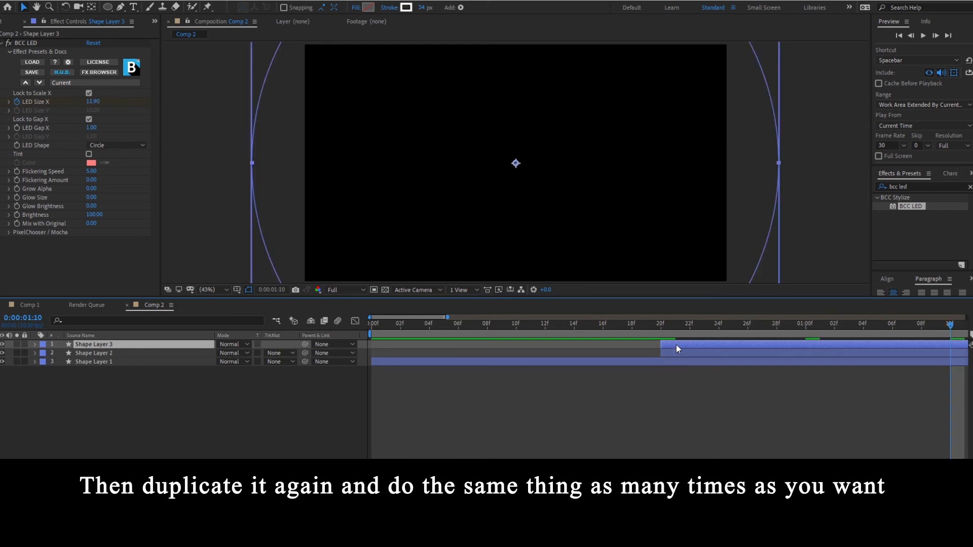
left_click_drag(678, 349, 965, 342)
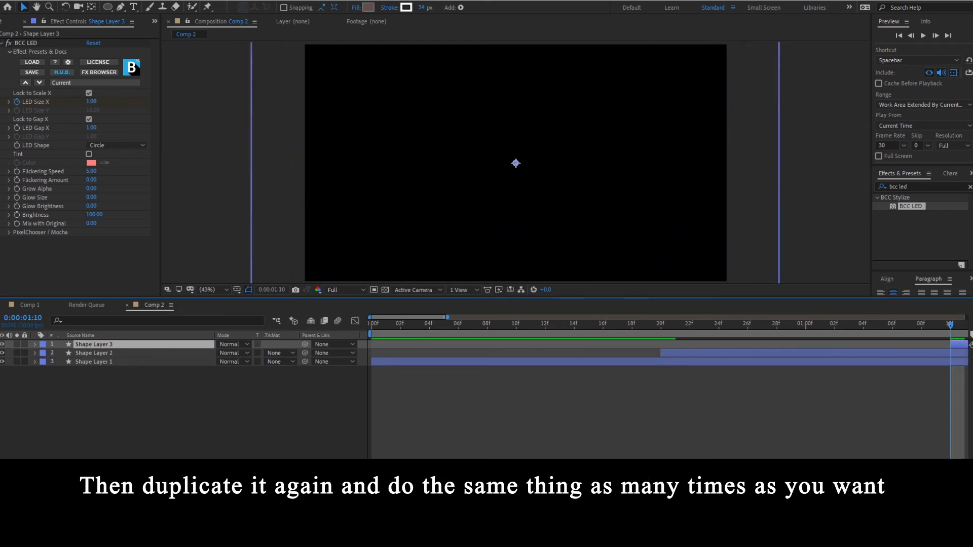
scroll(668, 350, "right", 10)
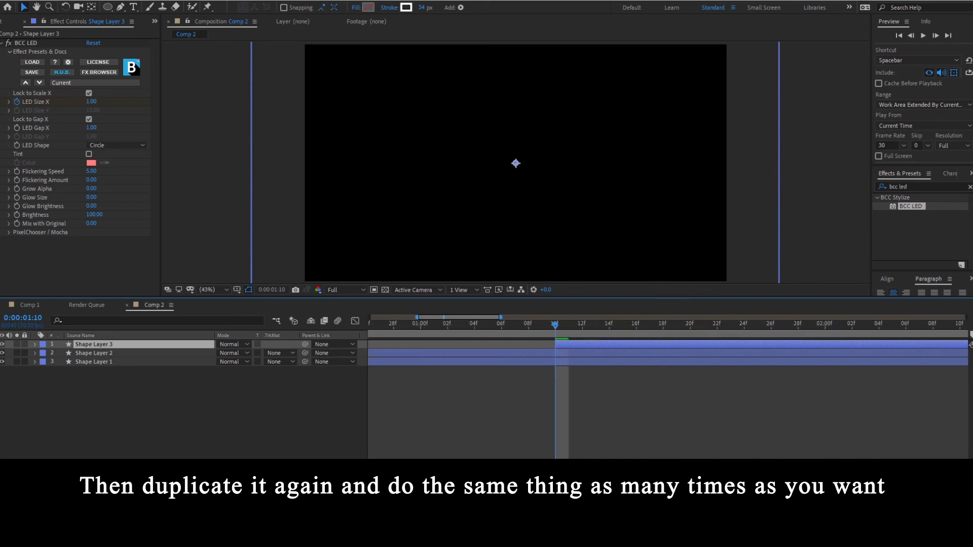
Duplicate Shape Layer 3 and shift the new copy to start at 0:00:02:00.
key("ctrl+d")
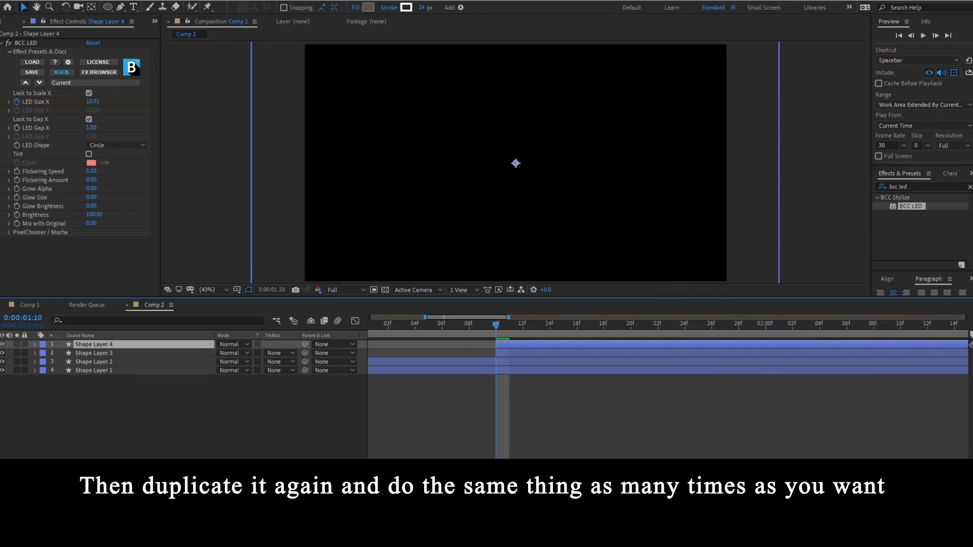
key("shift+Page_Down")
key("shift+Page_Down")
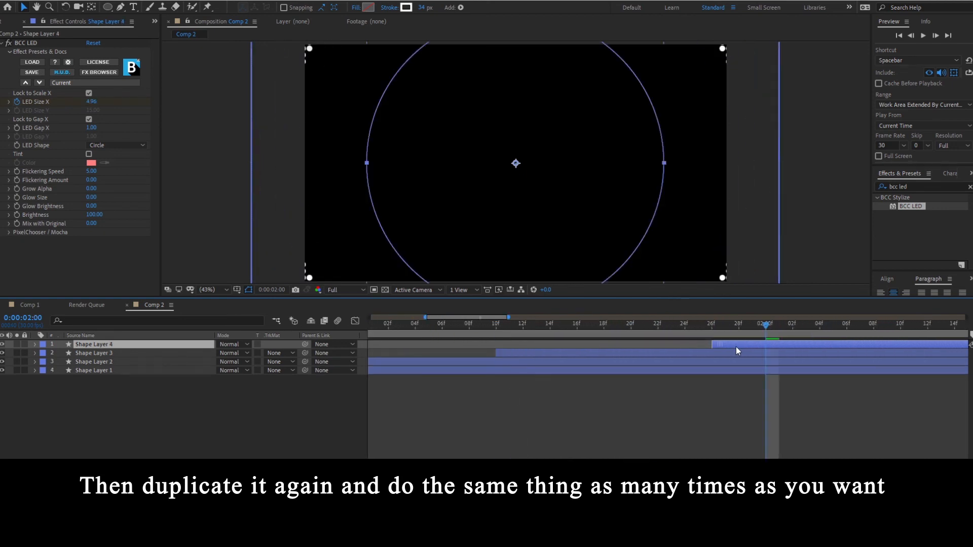